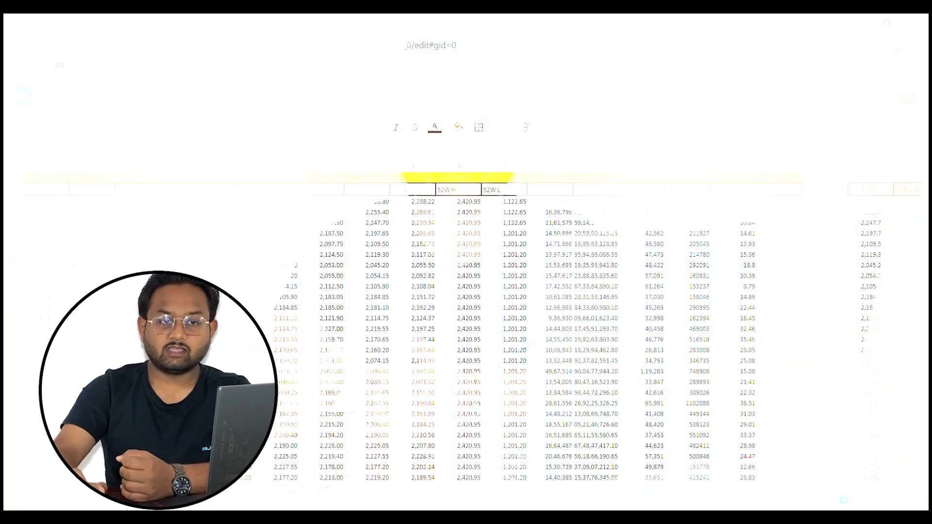
Step: Step along row 12 to the 17-May delivery value formula
{"action": "key", "text": "Right"}
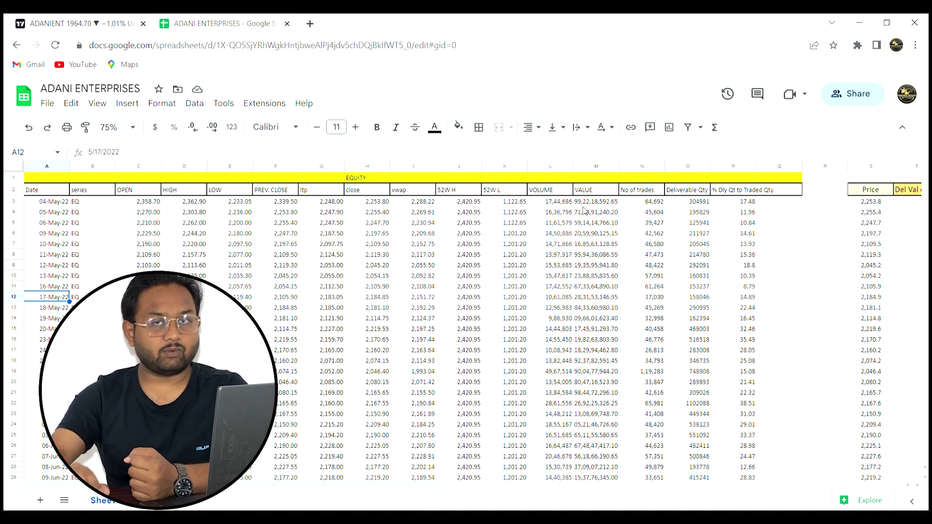
{"action": "key", "text": "Right"}
{"action": "key", "text": "Right"}
{"action": "key", "text": "Right"}
{"action": "key", "text": "Right"}
{"action": "key", "text": "Right"}
{"action": "key", "text": "Right"}
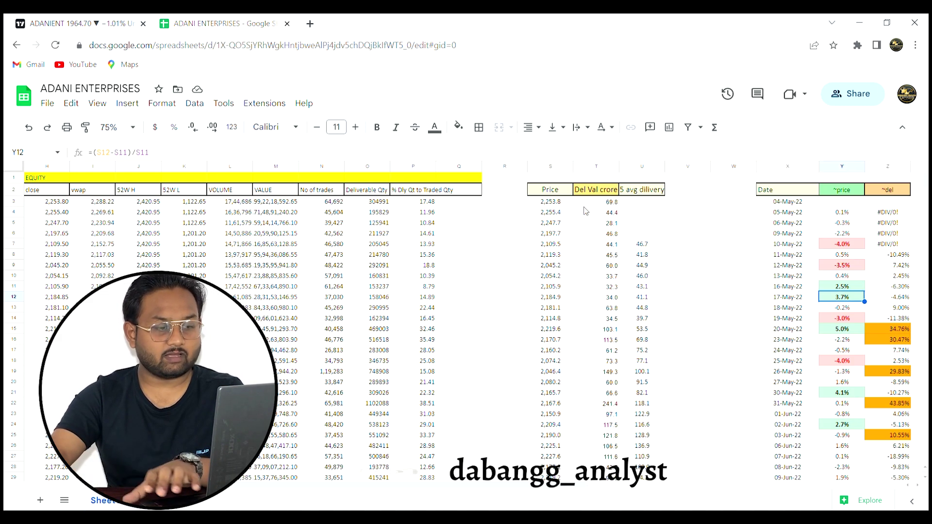
{"action": "key", "text": "Left"}
{"action": "key", "text": "Left"}
{"action": "key", "text": "Left"}
{"action": "key", "text": "Left"}
{"action": "key", "text": "Left"}
{"action": "key", "text": "Left"}
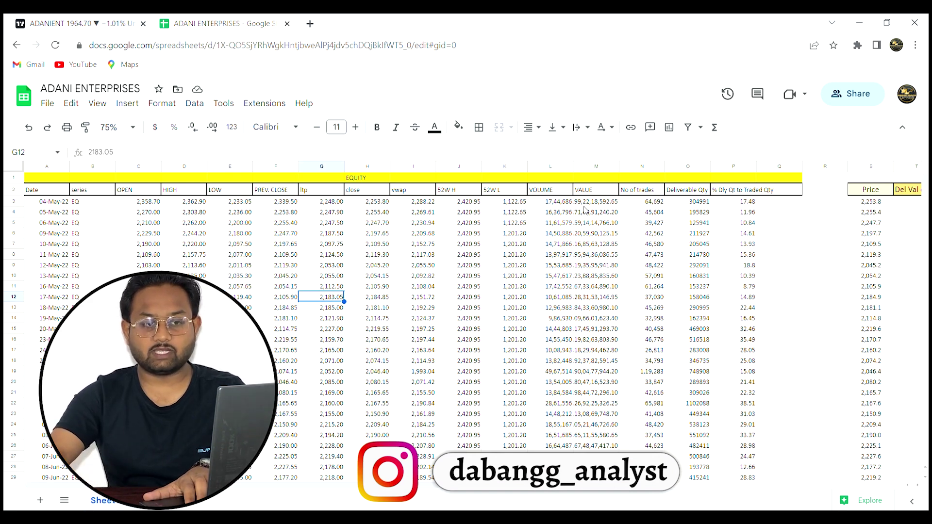
{"action": "key", "text": "Right"}
{"action": "key", "text": "Right"}
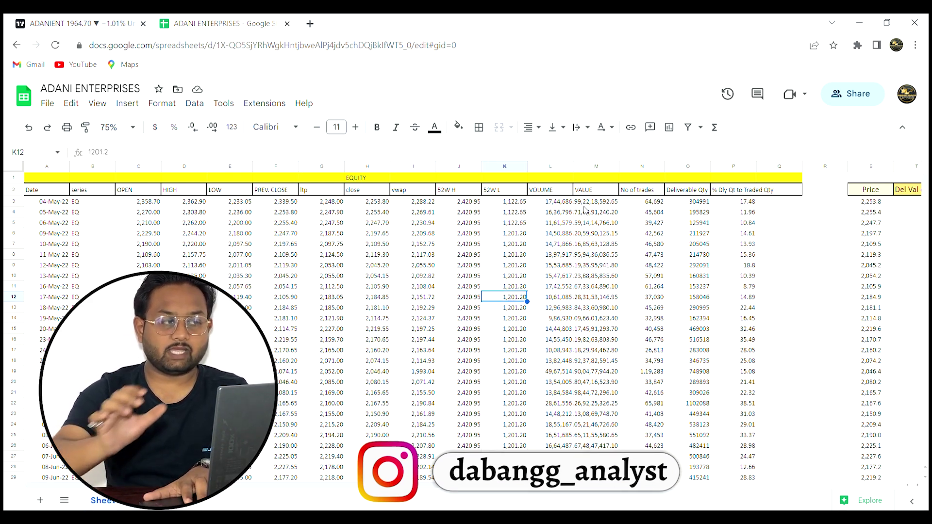
{"action": "key", "text": "Right"}
{"action": "key", "text": "Right"}
{"action": "key", "text": "Right"}
{"action": "key", "text": "Right"}
{"action": "key", "text": "Right"}
{"action": "key", "text": "Right"}
{"action": "key", "text": "Left"}
{"action": "key", "text": "Left"}
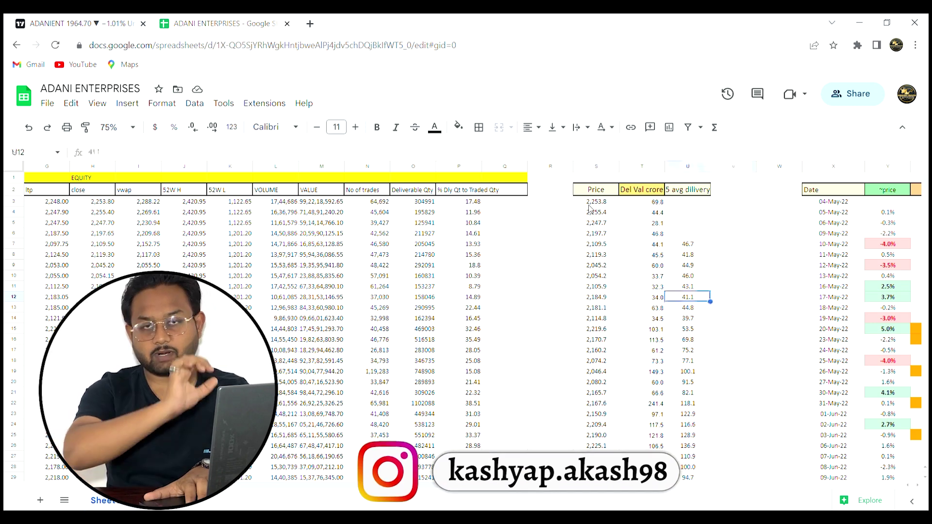
{"action": "key", "text": "Left"}
{"action": "key", "text": "Left"}
{"action": "key", "text": "Right"}
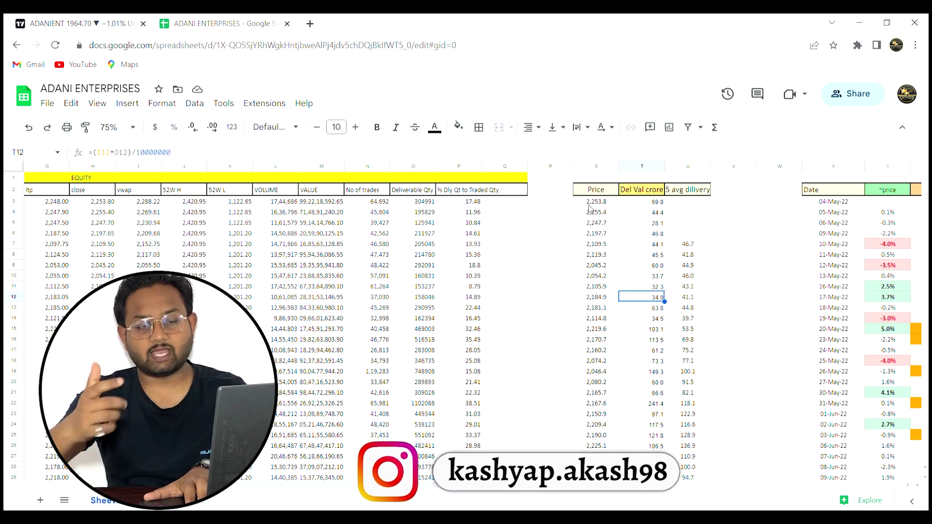
{"action": "key", "text": "Right"}
{"action": "key", "text": "Right"}
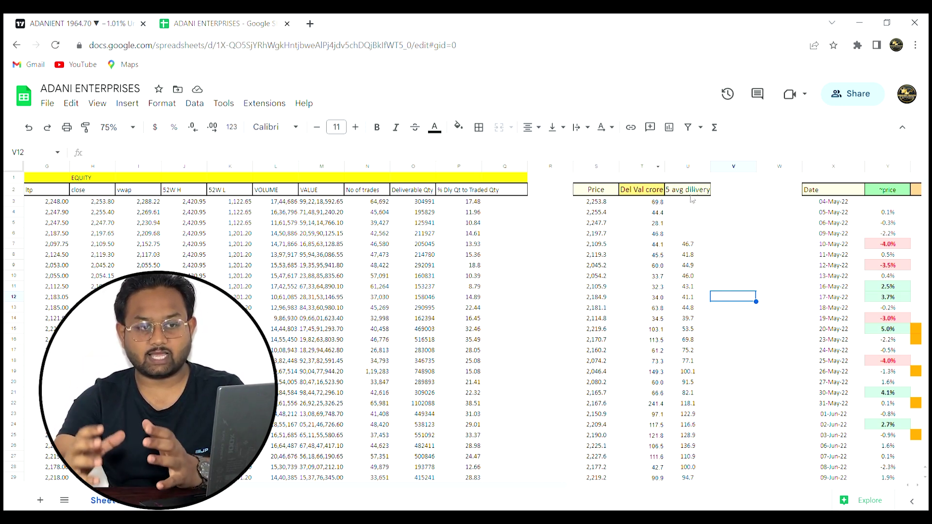
Step: Select the five-day average delivery values and the 17-May-22 date in the change table
{"action": "left_click_drag", "start_coordinate": [687, 201], "coordinate": [687, 478]}
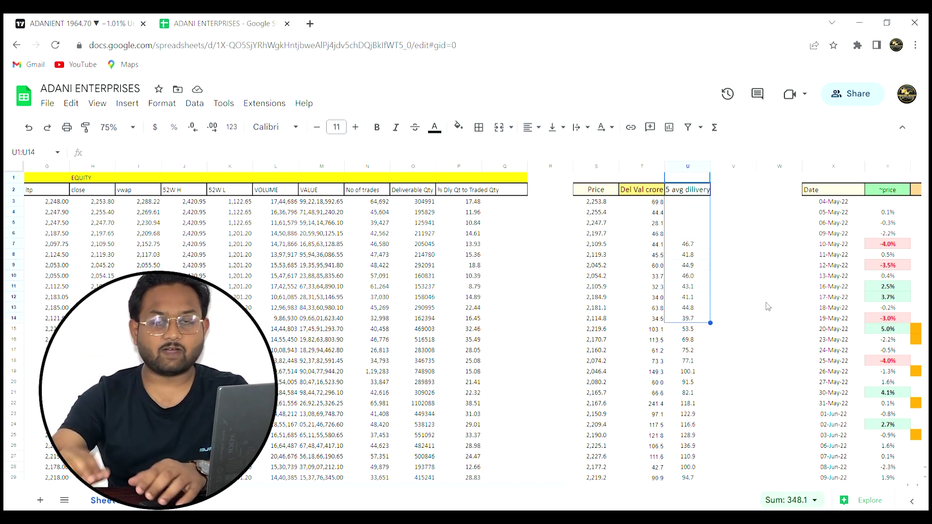
{"action": "left_click", "coordinate": [768, 300]}
{"action": "left_click", "coordinate": [800, 298]}
{"action": "key", "text": "Right"}
{"action": "key", "text": "Right"}
{"action": "key", "text": "Right"}
{"action": "key", "text": "Right"}
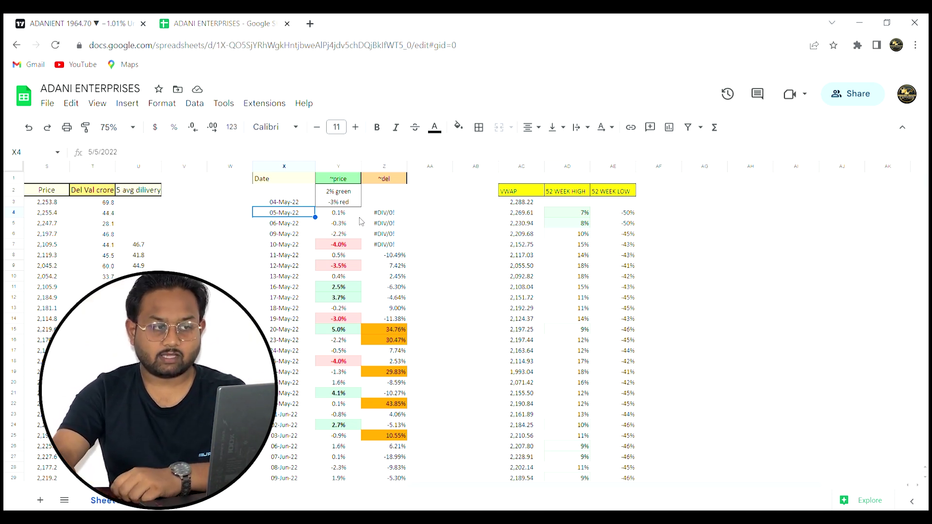
Step: Inspect the -4.0% price change formula and the 19-May delivery change formula
{"action": "left_click", "coordinate": [350, 245]}
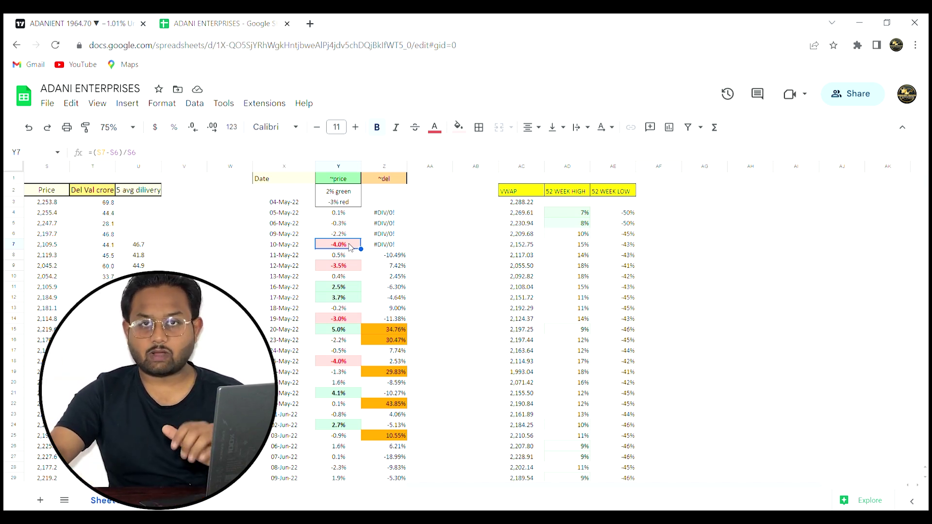
{"action": "scroll", "coordinate": [340, 250], "scroll_direction": "down", "scroll_amount": 3}
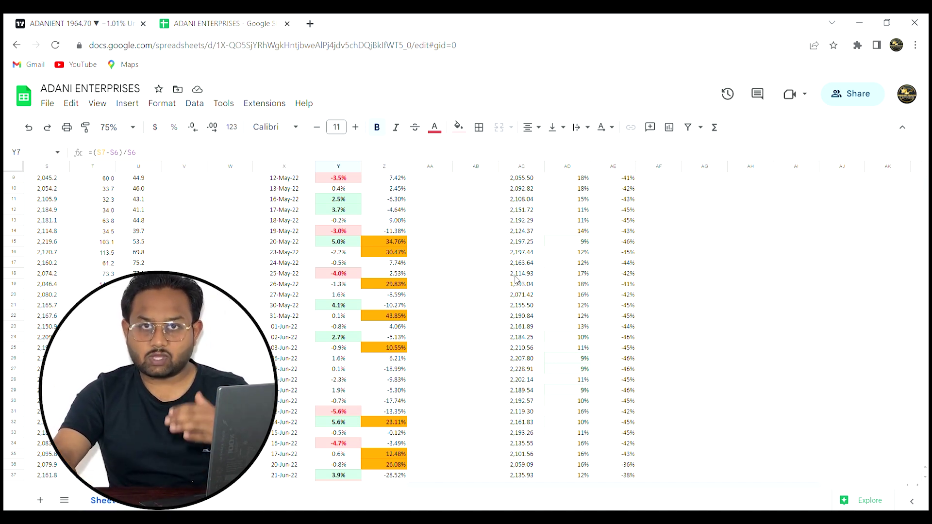
{"action": "scroll", "coordinate": [451, 339], "scroll_direction": "up", "scroll_amount": 3}
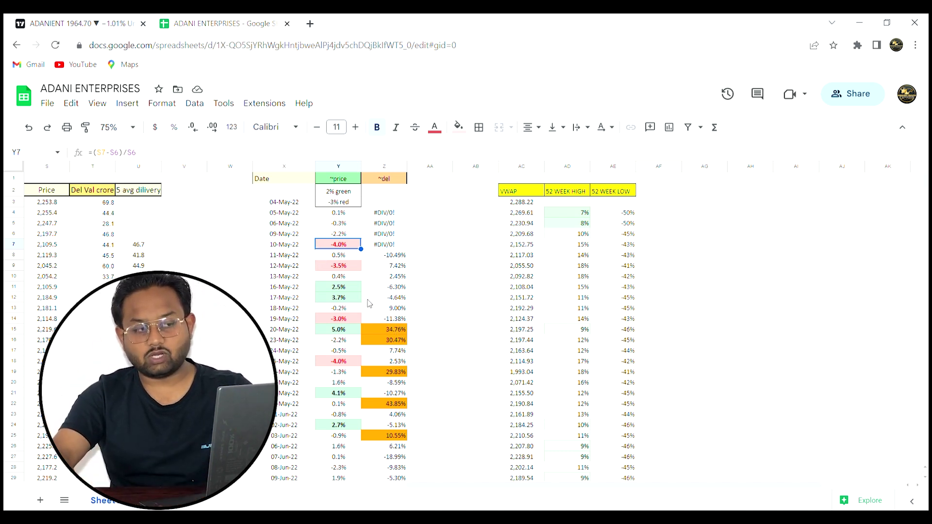
{"action": "scroll", "coordinate": [397, 235], "scroll_direction": "down", "scroll_amount": 3}
{"action": "scroll", "coordinate": [396, 272], "scroll_direction": "up", "scroll_amount": 3}
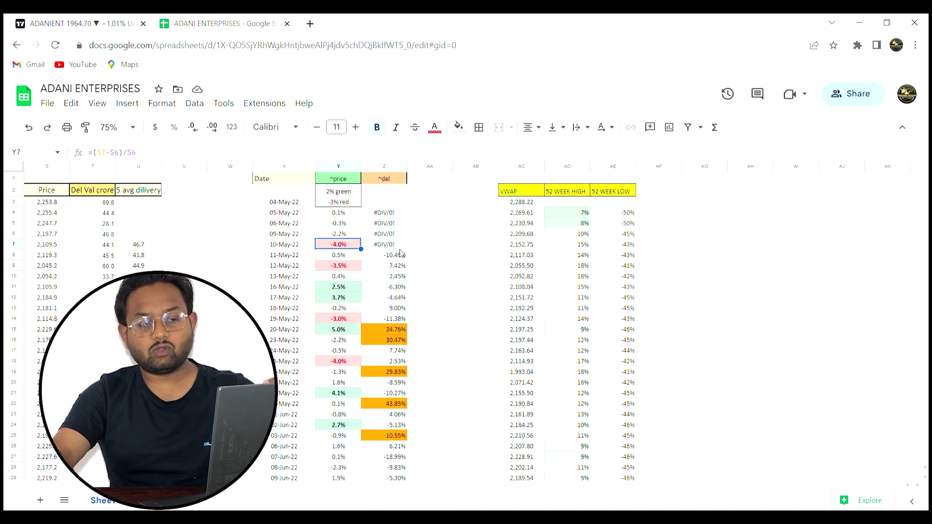
{"action": "left_click", "coordinate": [383, 318]}
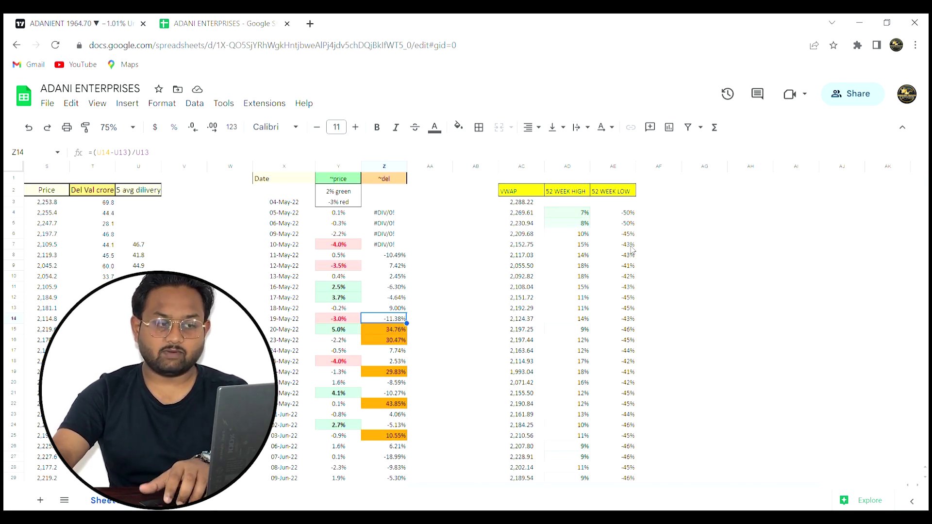
Step: On the TradingView chart, check the rectangle marking the 16-Sep candle
{"action": "scroll", "coordinate": [450, 253], "scroll_direction": "down", "scroll_amount": 5}
{"action": "scroll", "coordinate": [451, 253], "scroll_direction": "down", "scroll_amount": 5}
{"action": "scroll", "coordinate": [451, 253], "scroll_direction": "down", "scroll_amount": 5}
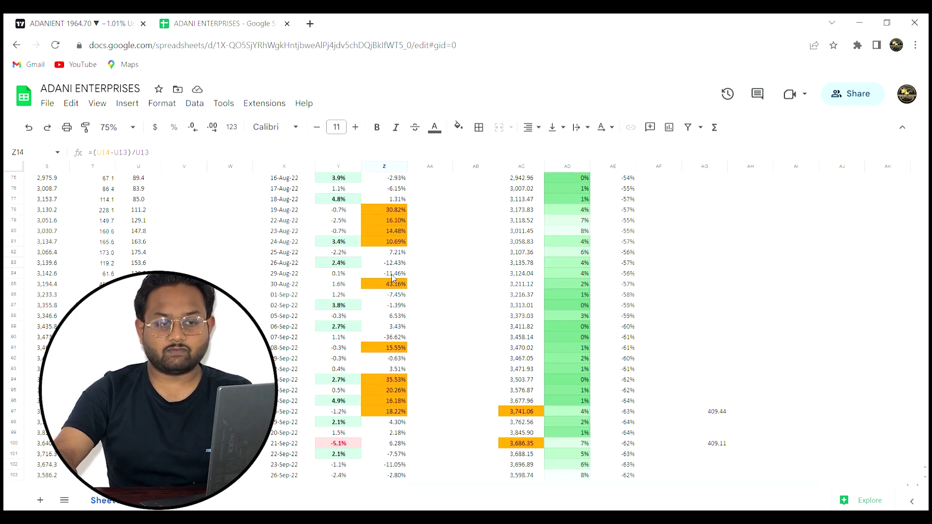
{"action": "scroll", "coordinate": [537, 493], "scroll_direction": "down", "scroll_amount": 5}
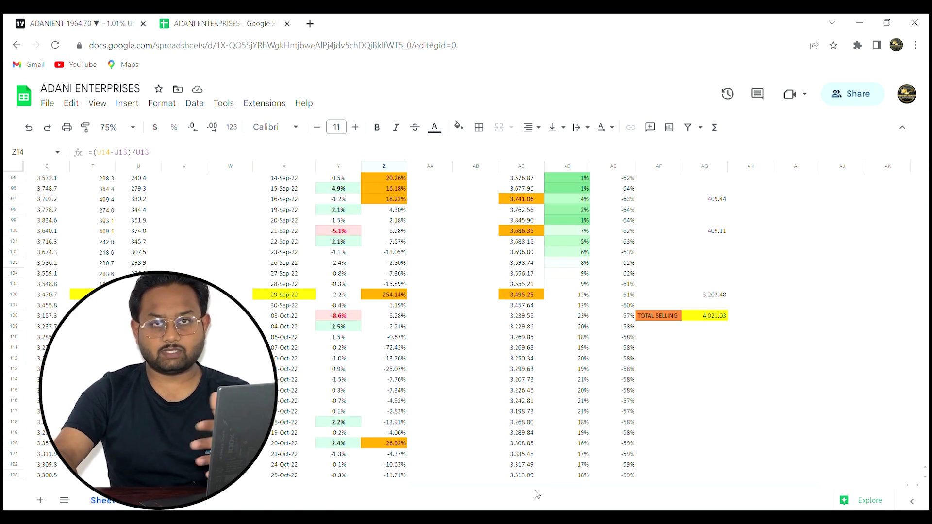
{"action": "left_click", "coordinate": [104, 18]}
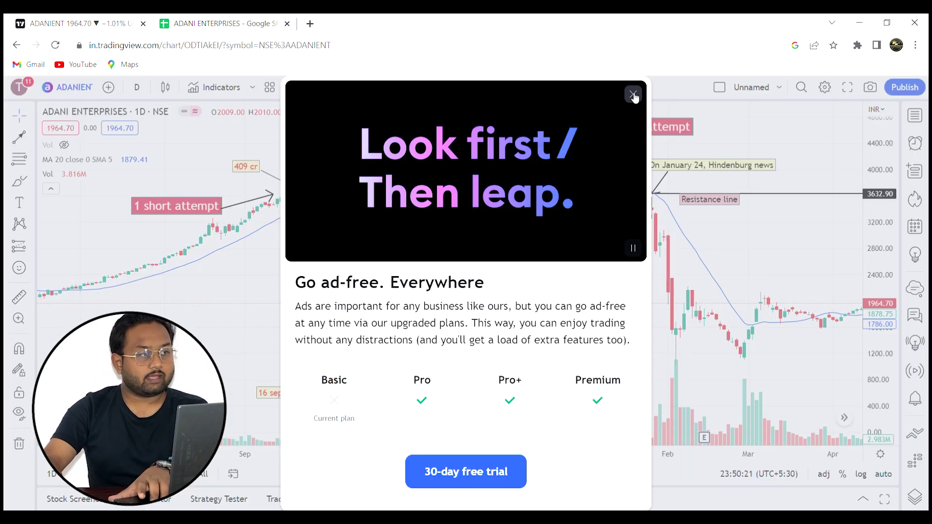
{"action": "left_click", "coordinate": [634, 97]}
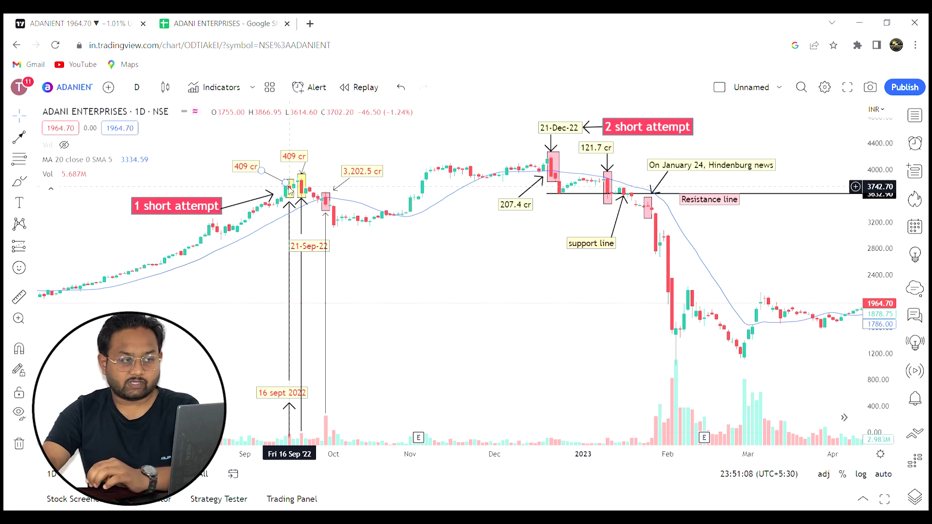
{"action": "left_click", "coordinate": [289, 188]}
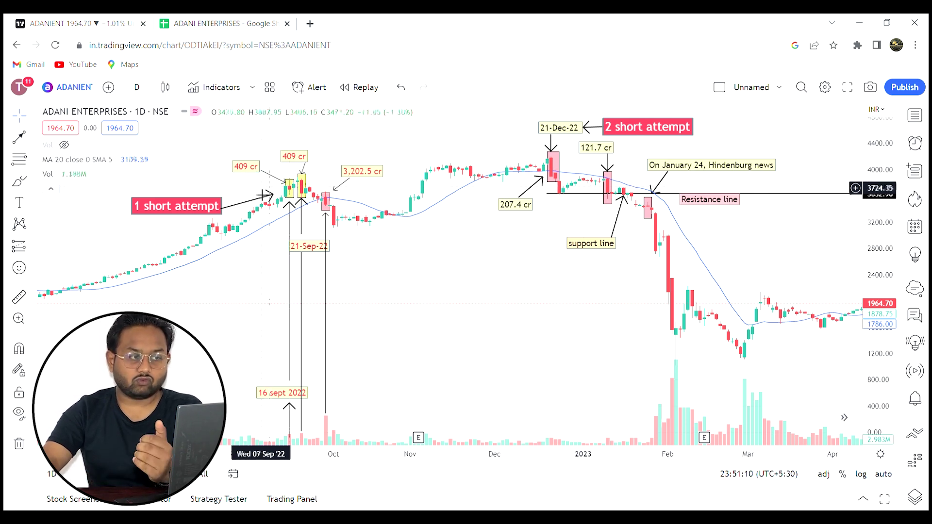
{"action": "left_click", "coordinate": [249, 183]}
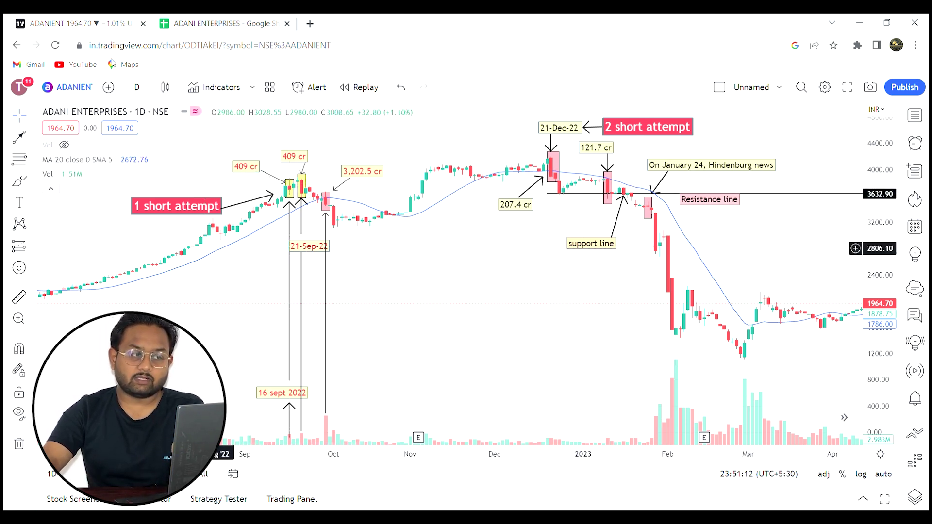
Step: Locate the 16-Sep-22 delivery value of 409.4 crore, then go back to the chart
{"action": "left_click", "coordinate": [191, 18]}
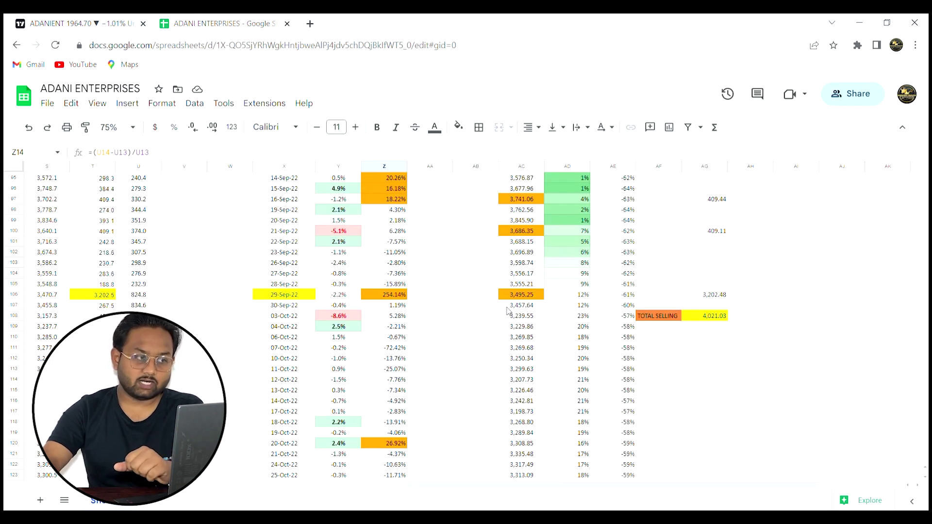
{"action": "left_click", "coordinate": [521, 305]}
{"action": "left_click", "coordinate": [287, 201]}
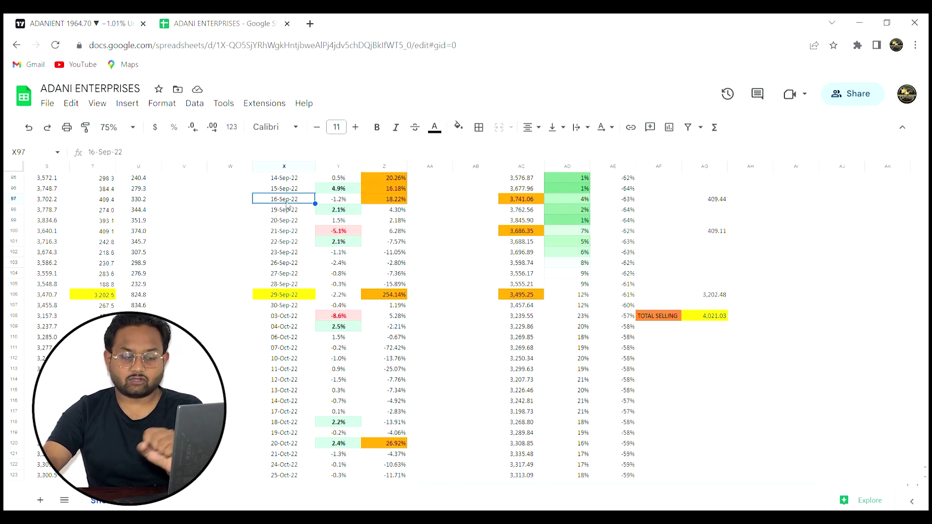
{"action": "key", "text": "Left"}
{"action": "key", "text": "Left"}
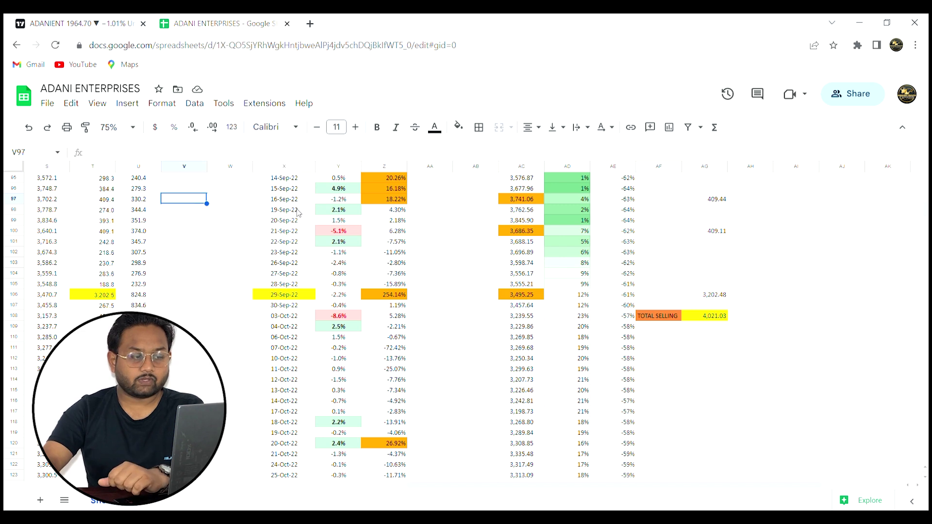
{"action": "key", "text": "Left"}
{"action": "key", "text": "Left"}
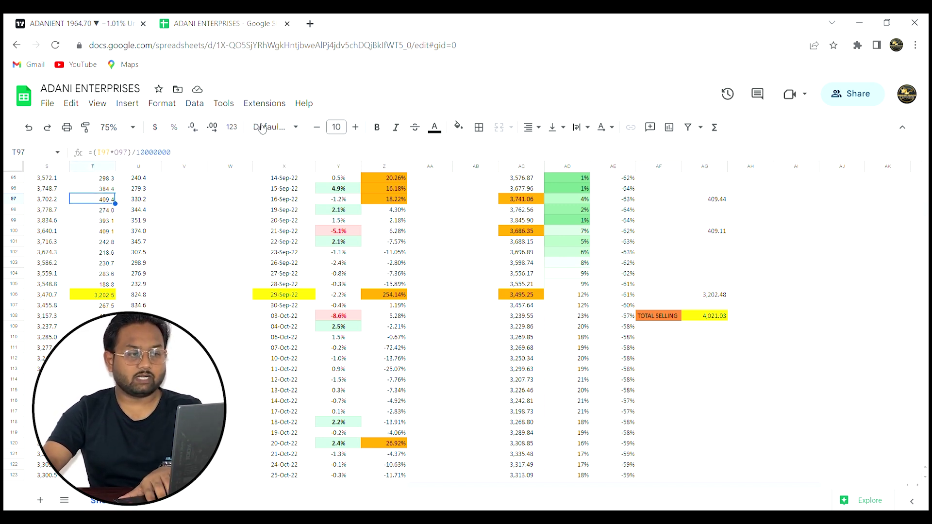
{"action": "left_click", "coordinate": [115, 17]}
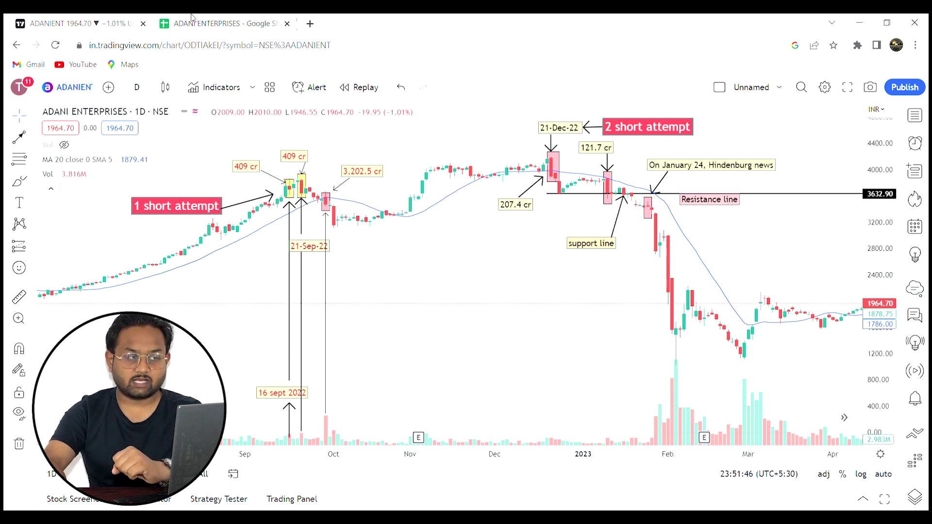
{"action": "key", "text": "ctrl+Tab"}
{"action": "left_click", "coordinate": [300, 297]}
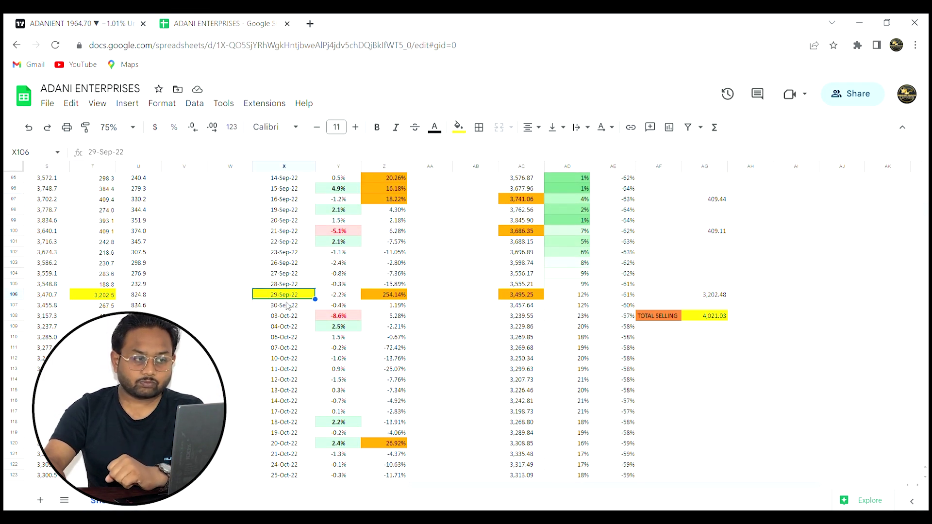
{"action": "left_click", "coordinate": [284, 232]}
{"action": "key", "text": "Left"}
{"action": "key", "text": "Left"}
{"action": "key", "text": "Left"}
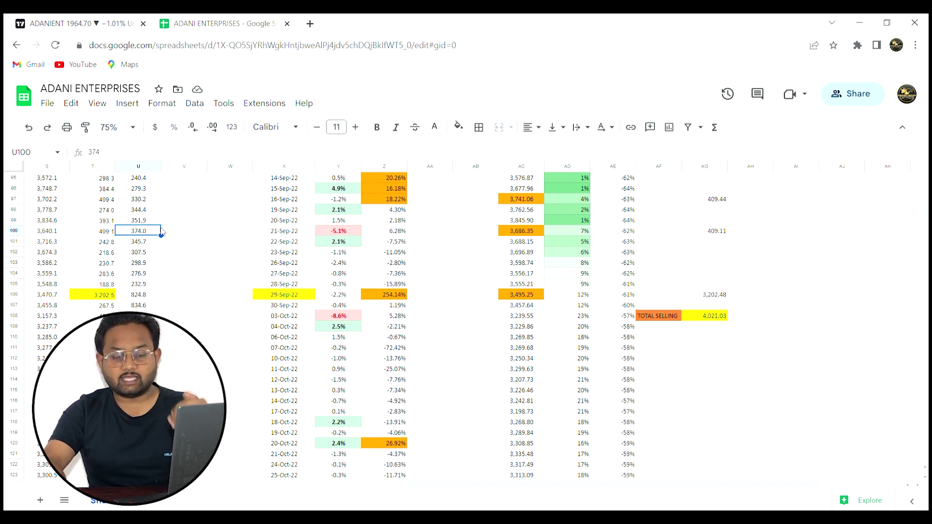
{"action": "key", "text": "Left"}
{"action": "key", "text": "Left"}
{"action": "left_click", "coordinate": [93, 230]}
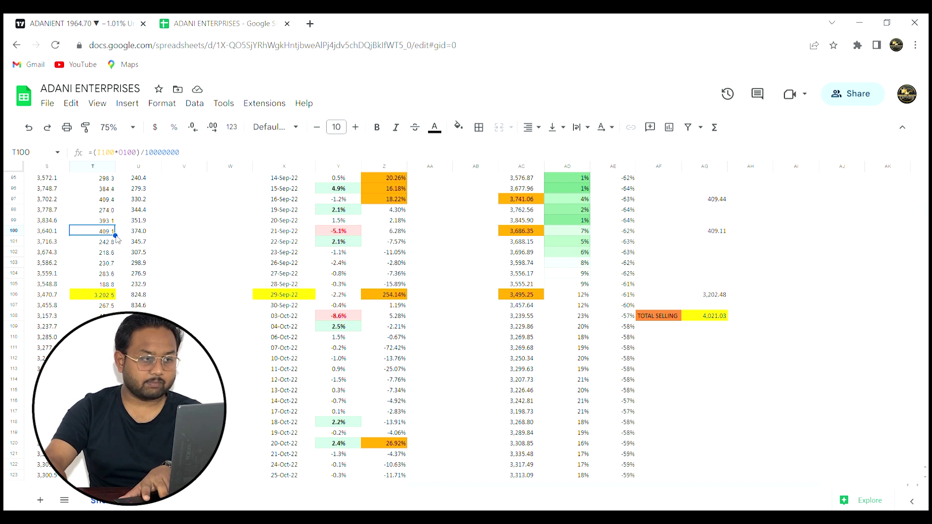
{"action": "left_click", "coordinate": [102, 18]}
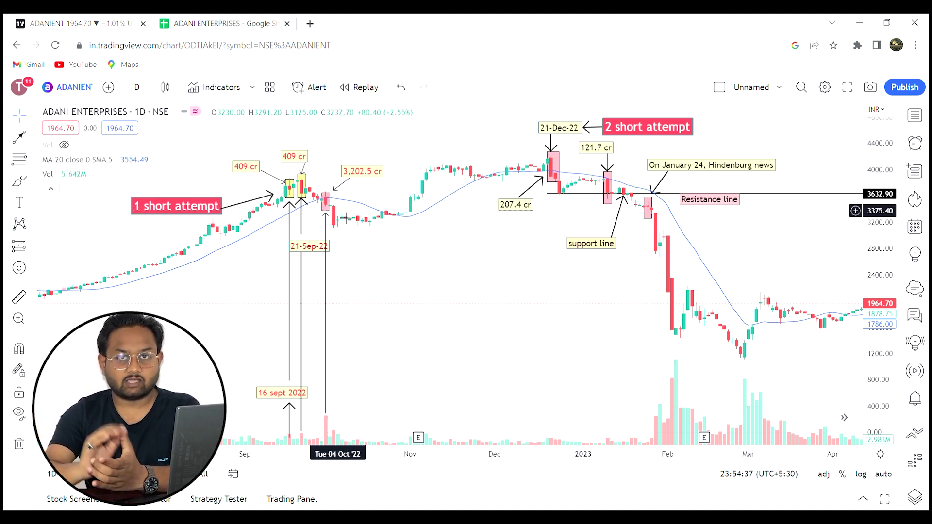
Step: With the Brush tool, loop the sideways early-October candles, then return to the spreadsheet
{"action": "left_click", "coordinate": [19, 181]}
{"action": "left_click", "coordinate": [99, 179]}
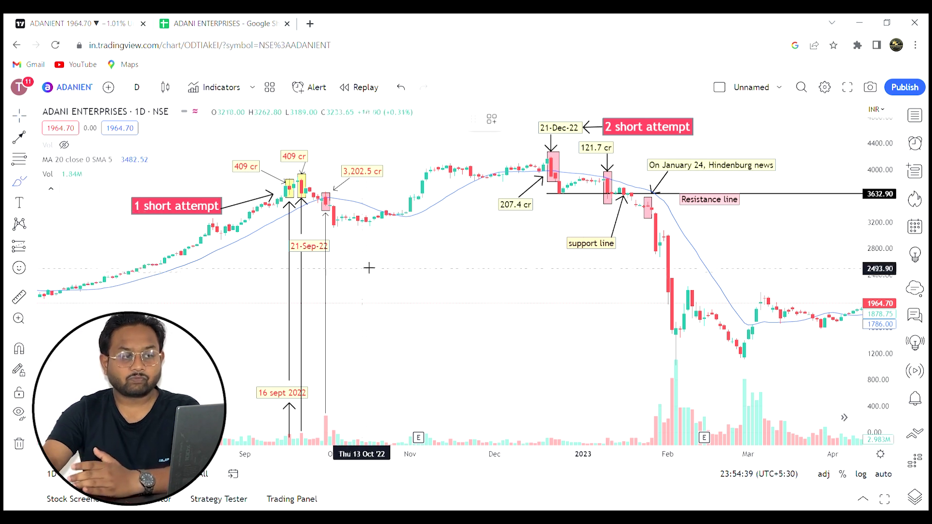
{"action": "mouse_move", "coordinate": [335, 223]}
{"action": "left_mouse_down"}
{"action": "mouse_move", "coordinate": [403, 221]}
{"action": "mouse_move", "coordinate": [369, 215]}
{"action": "mouse_move", "coordinate": [336, 221]}
{"action": "mouse_move", "coordinate": [398, 219]}
{"action": "mouse_move", "coordinate": [402, 228]}
{"action": "left_mouse_up"}
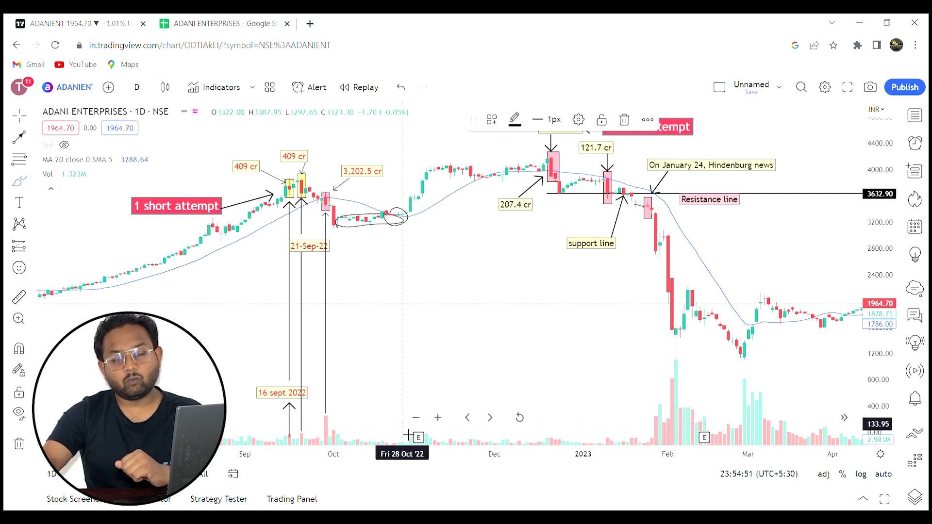
{"action": "mouse_move", "coordinate": [418, 437]}
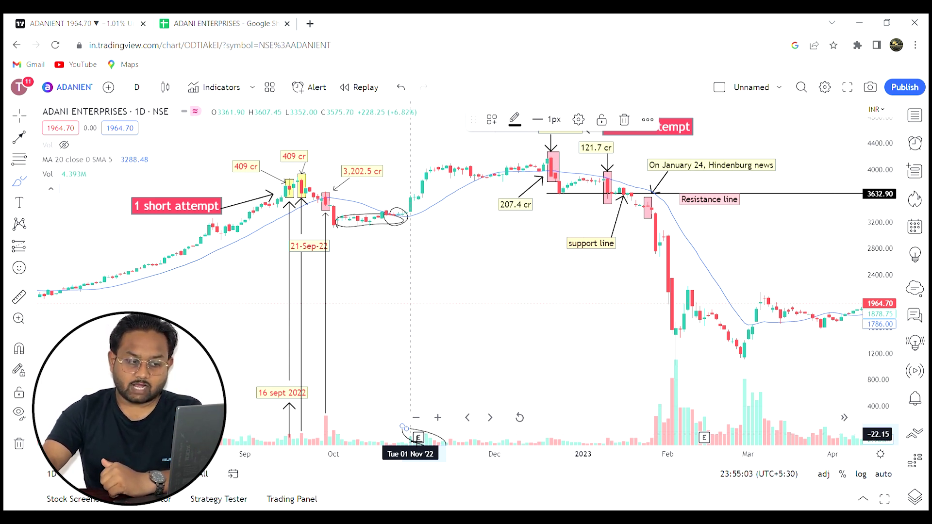
{"action": "left_click", "coordinate": [162, 15]}
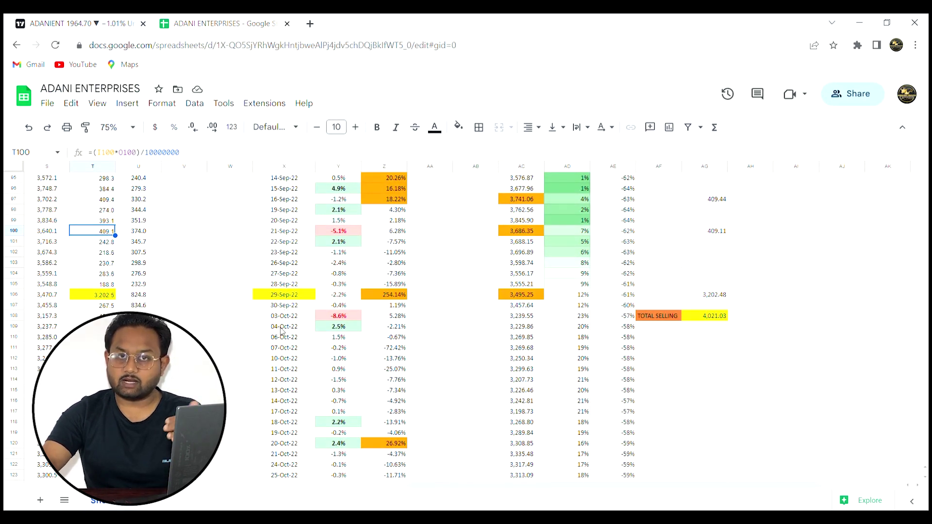
Step: Check the 25-Oct-22 row and the 31-Oct-22 delivery change of 68.39%
{"action": "scroll", "coordinate": [285, 325], "scroll_direction": "down", "scroll_amount": 4}
{"action": "left_click", "coordinate": [284, 348]}
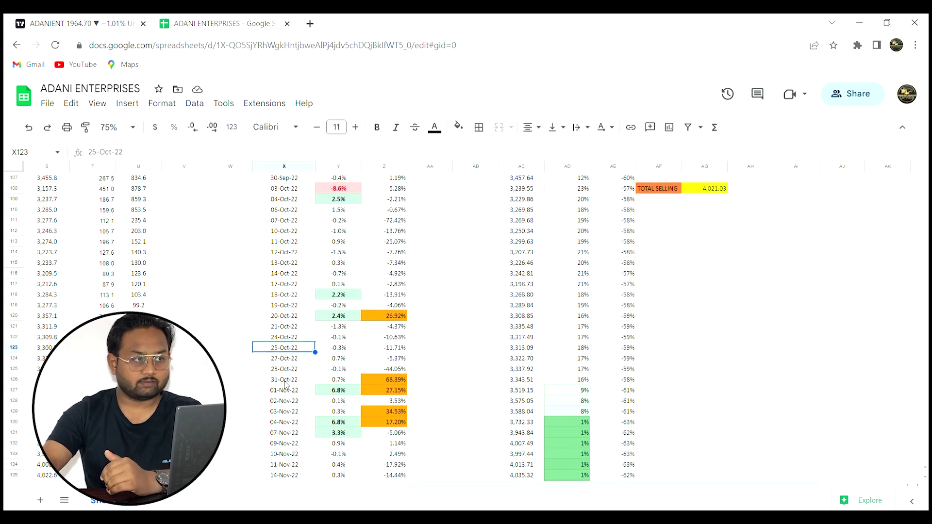
{"action": "left_click", "coordinate": [286, 379]}
{"action": "key", "text": "Left"}
{"action": "key", "text": "Right"}
{"action": "key", "text": "Right"}
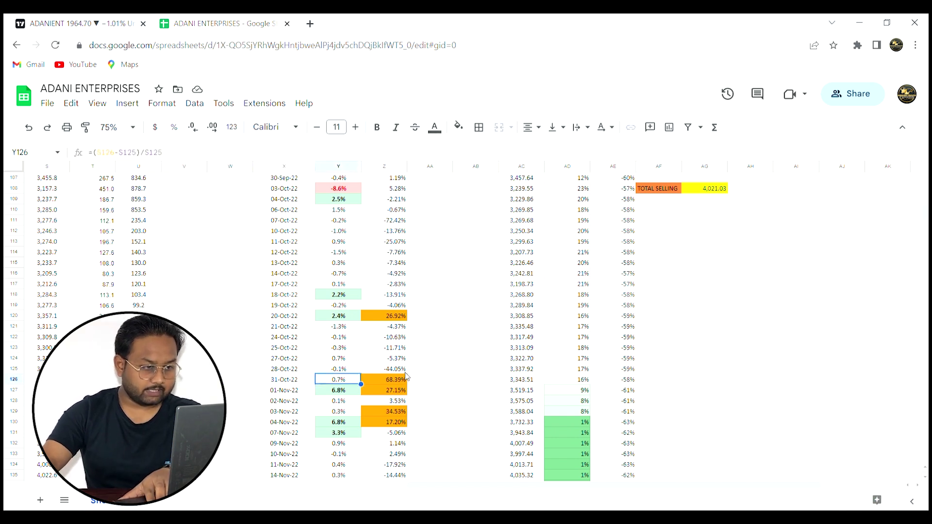
{"action": "key", "text": "Right"}
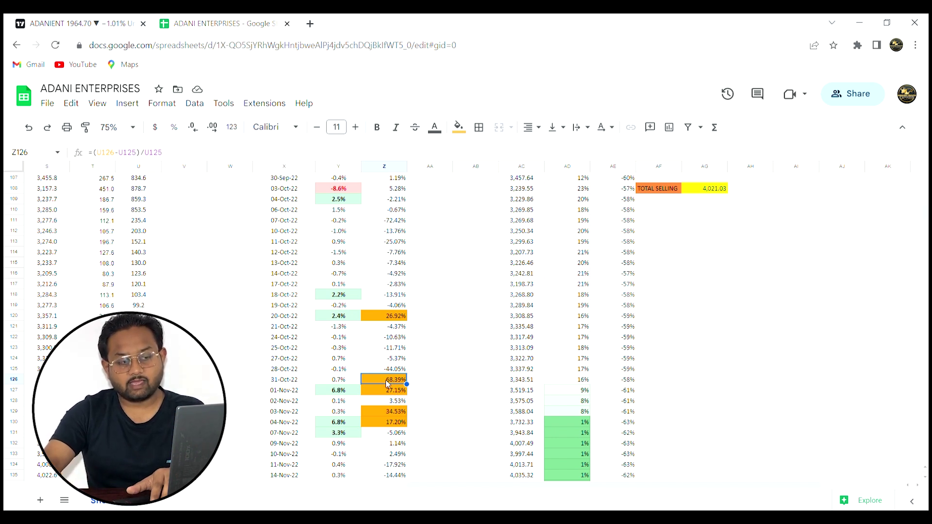
Step: Review the 01-Nov (27.15%, 6.8% price) and 04-Nov (17.20%) changes before returning to the chart
{"action": "left_click", "coordinate": [394, 391]}
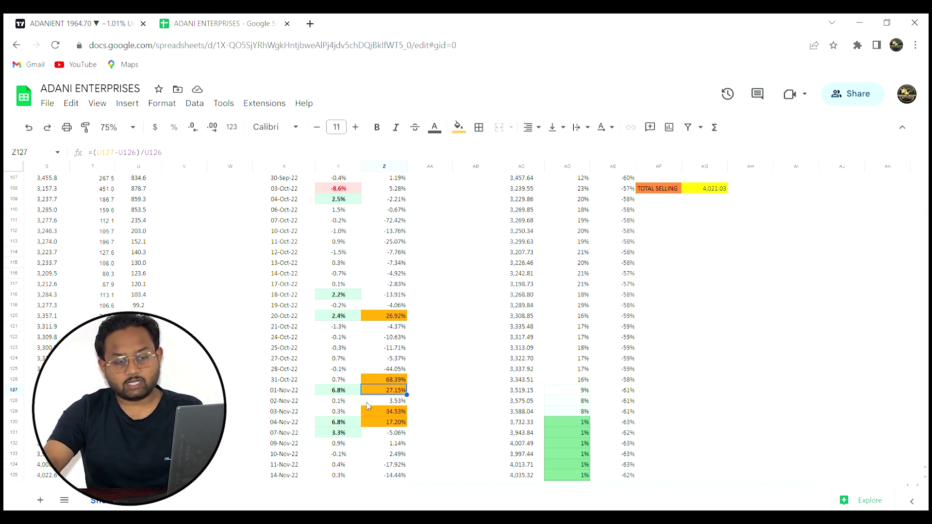
{"action": "left_click", "coordinate": [367, 403]}
{"action": "left_click", "coordinate": [400, 423]}
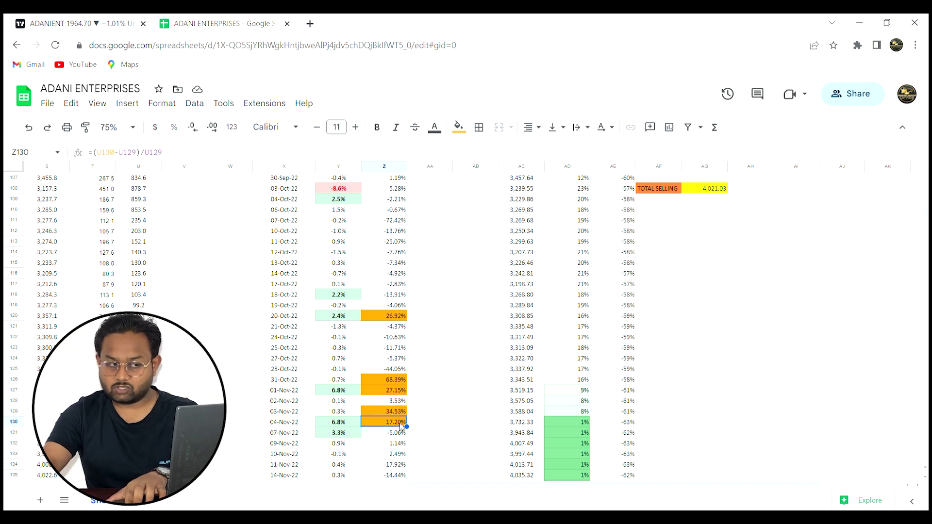
{"action": "left_click", "coordinate": [338, 392]}
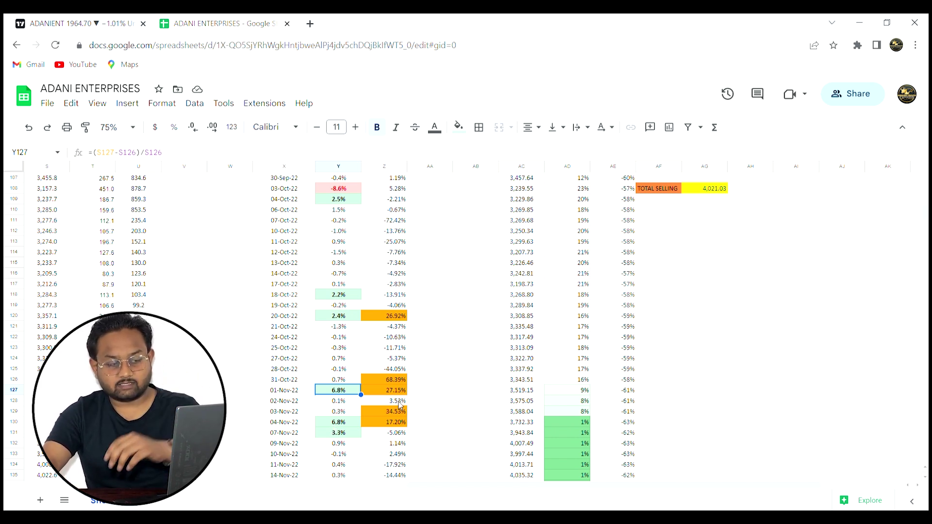
{"action": "scroll", "coordinate": [359, 411], "scroll_direction": "down", "scroll_amount": 1}
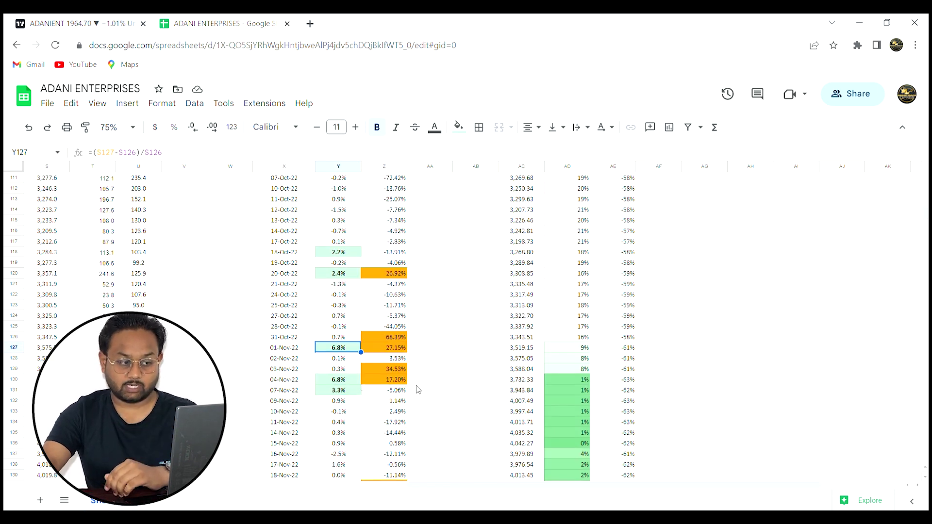
{"action": "scroll", "coordinate": [363, 394], "scroll_direction": "down", "scroll_amount": 3}
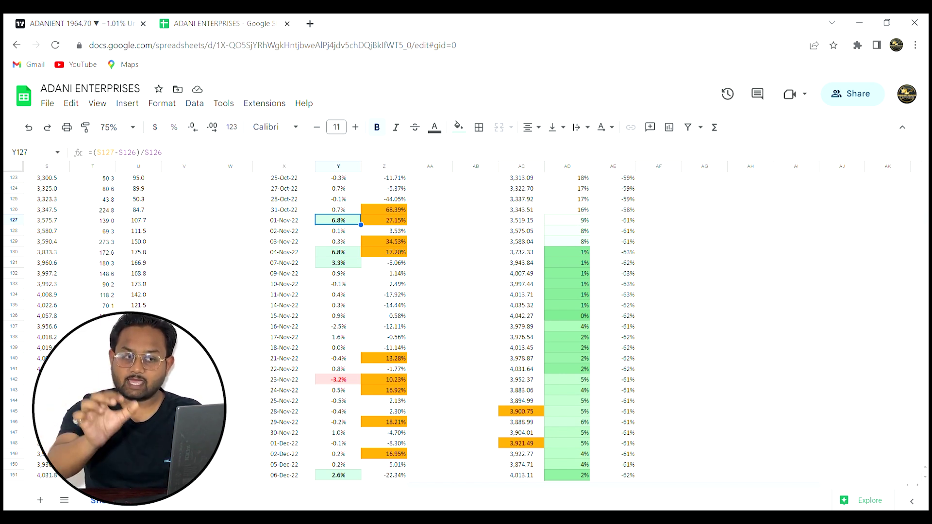
{"action": "key", "text": "ctrl+Tab"}
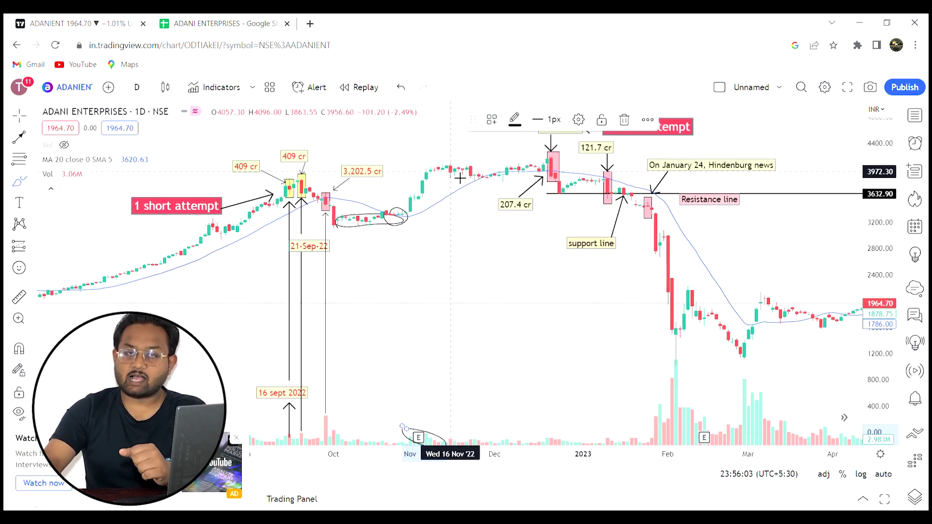
Step: Draw a pink rectangle around the November consolidation candles near 4000
{"action": "left_click", "coordinate": [31, 181]}
{"action": "left_click", "coordinate": [61, 230]}
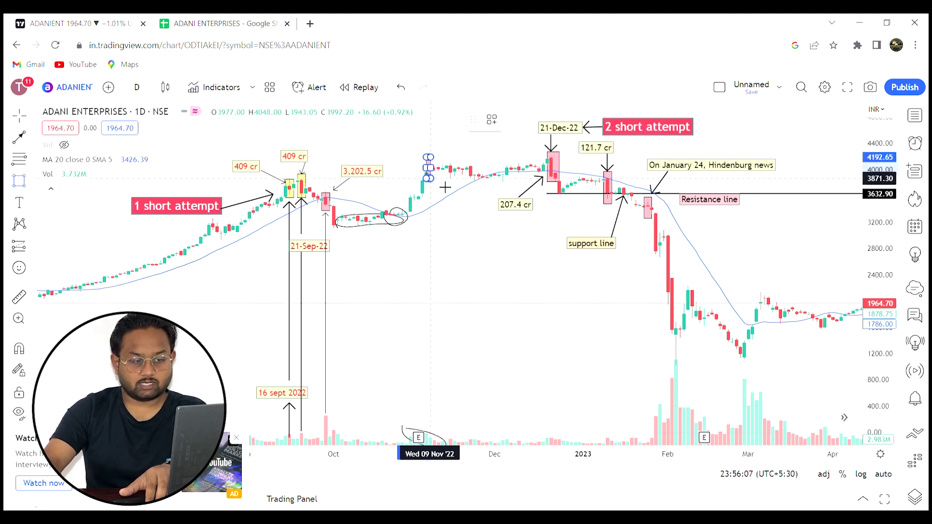
{"action": "left_click_drag", "start_coordinate": [426, 157], "coordinate": [474, 179]}
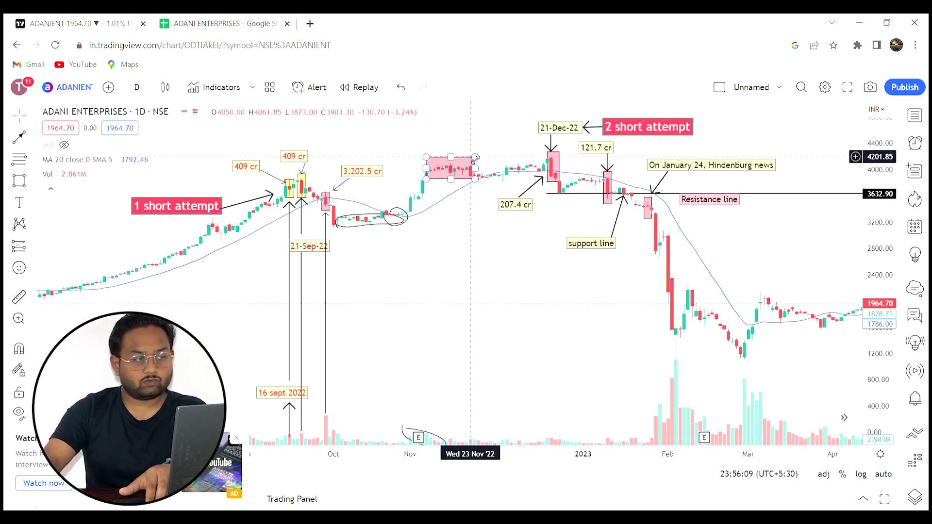
{"action": "left_click", "coordinate": [446, 154]}
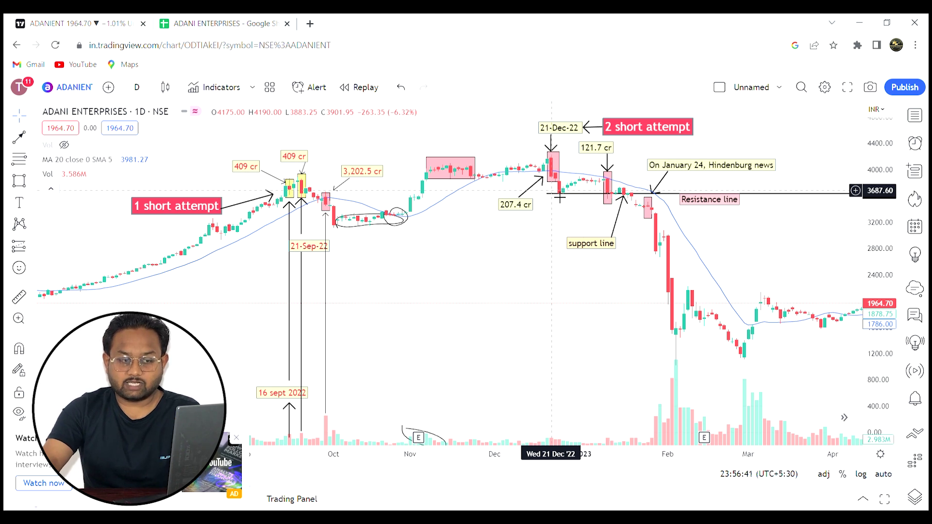
Step: Select and then deselect the box on the 21-Dec-22 candle
{"action": "left_click", "coordinate": [556, 187]}
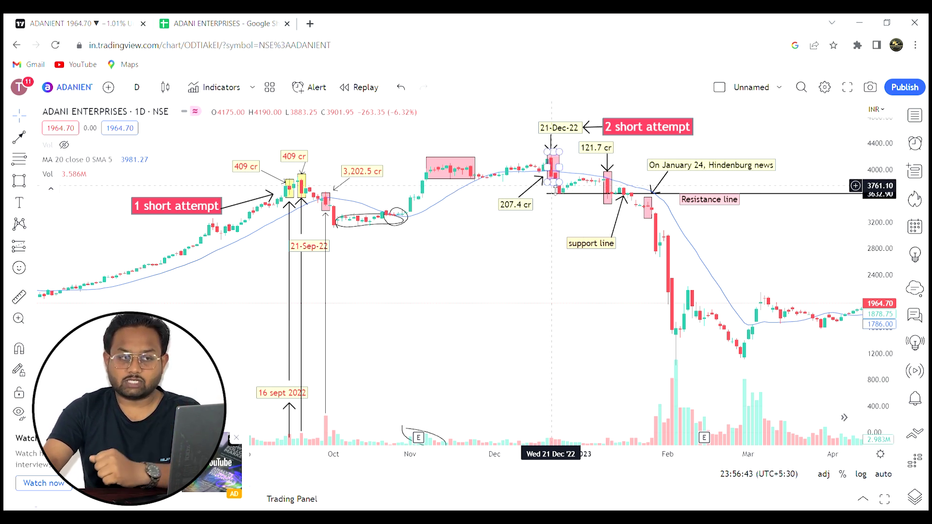
{"action": "left_click", "coordinate": [561, 194]}
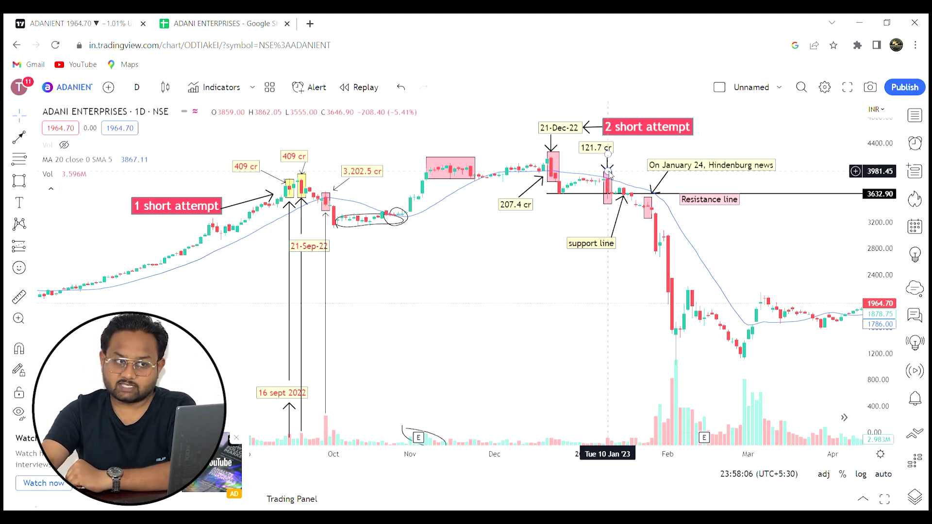
Step: In the spreadsheet, scroll to January and select the 10-Jan-23 row marked with x
{"action": "left_click", "coordinate": [182, 22]}
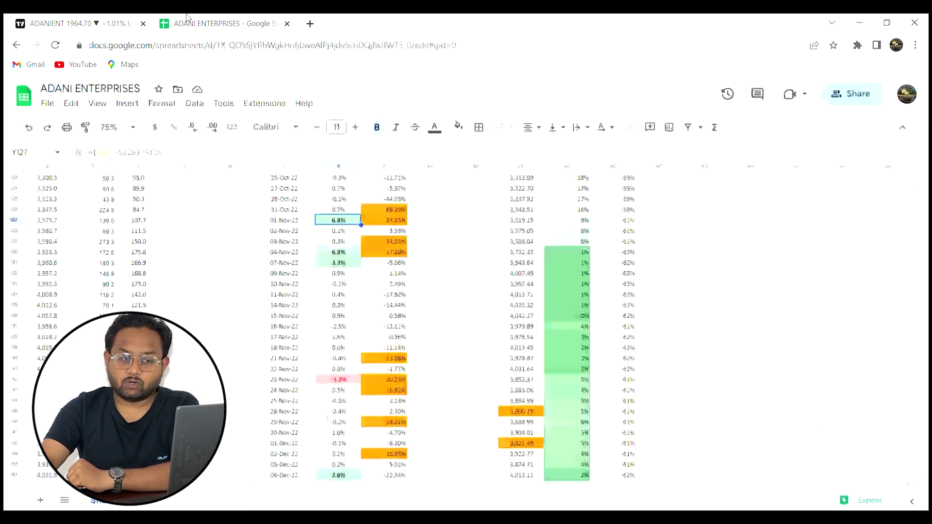
{"action": "scroll", "coordinate": [388, 281], "scroll_direction": "down", "scroll_amount": 5}
{"action": "scroll", "coordinate": [303, 318], "scroll_direction": "down", "scroll_amount": 5}
{"action": "scroll", "coordinate": [303, 317], "scroll_direction": "down", "scroll_amount": 5}
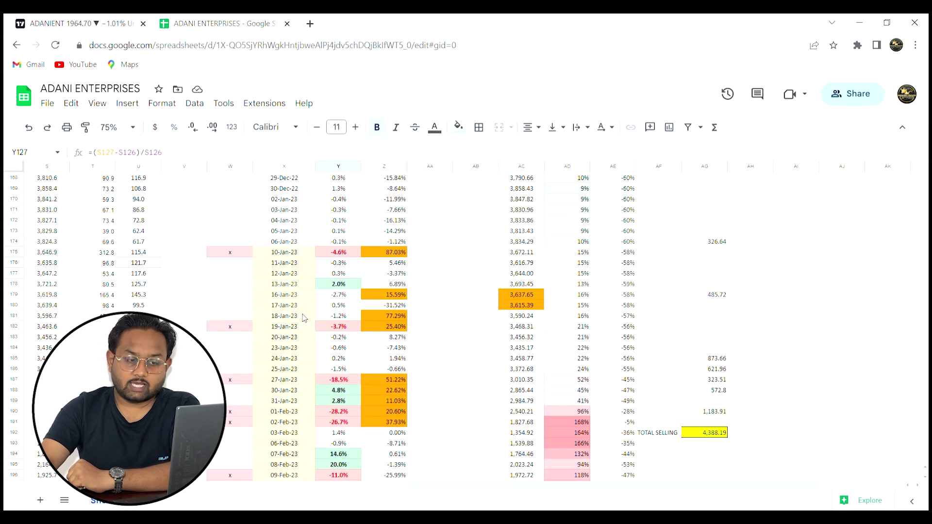
{"action": "scroll", "coordinate": [292, 330], "scroll_direction": "down", "scroll_amount": 3}
{"action": "scroll", "coordinate": [280, 337], "scroll_direction": "up", "scroll_amount": 3}
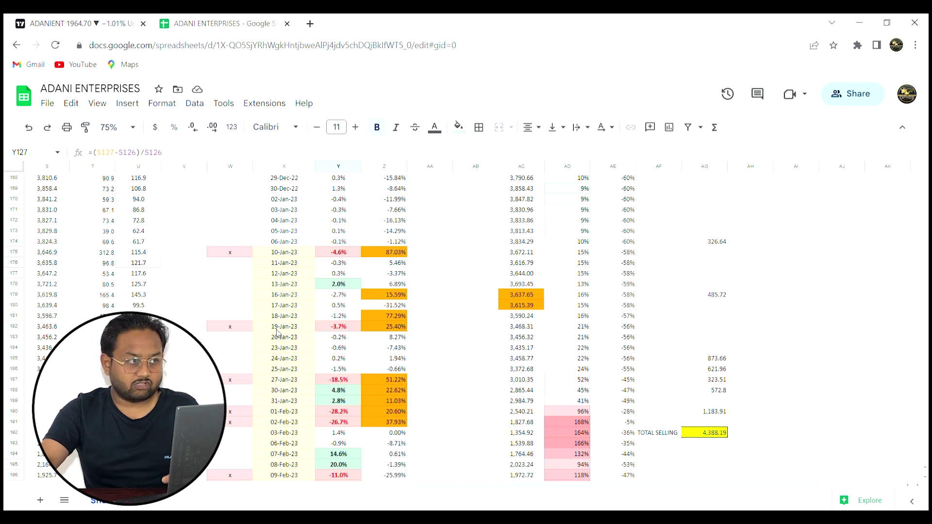
{"action": "left_click", "coordinate": [287, 258]}
Step: Compare the 10-Jan-23 value 115.4 with the next day's 121.7, then return to the chart
{"action": "key", "text": "Left"}
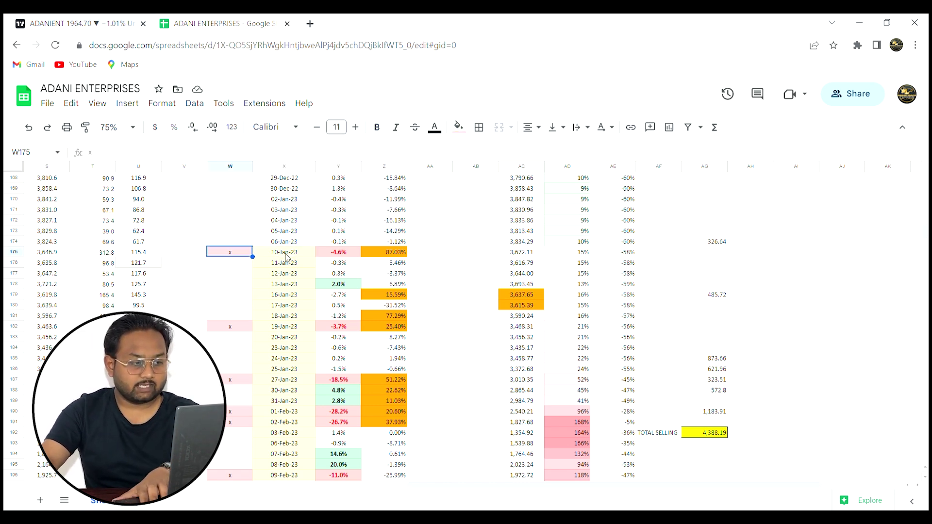
{"action": "key", "text": "Left"}
{"action": "key", "text": "Left"}
{"action": "key", "text": "Left"}
{"action": "key", "text": "Right"}
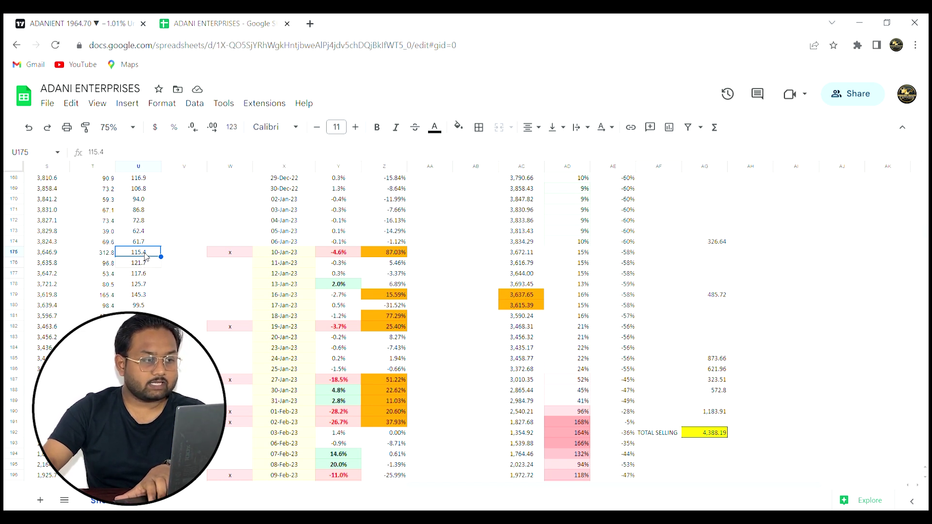
{"action": "key", "text": "Down"}
{"action": "left_click", "coordinate": [145, 255]}
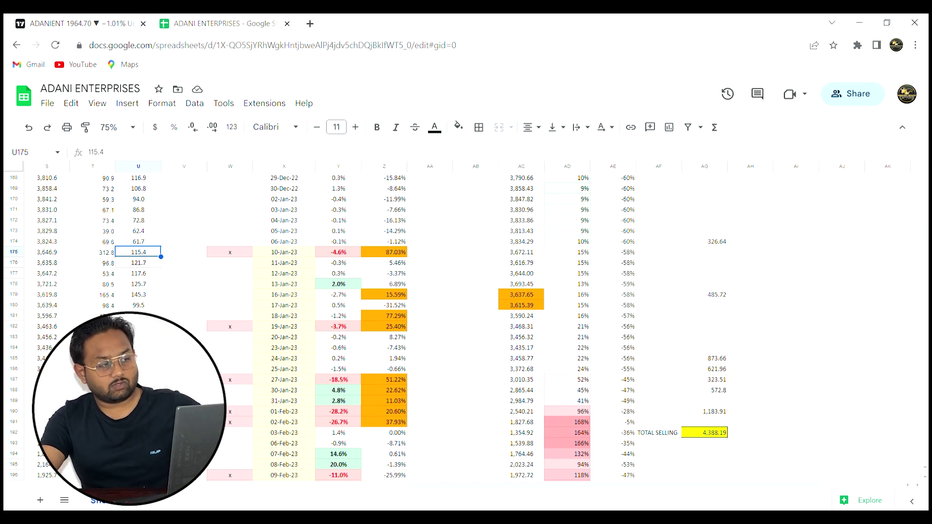
{"action": "key", "text": "ctrl+Tab"}
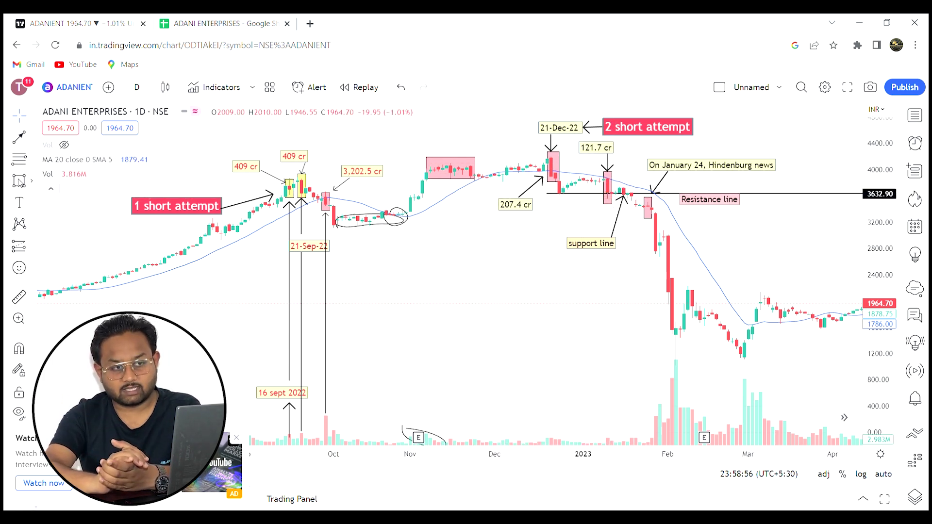
Step: Use the Brush tool to circle the candles sitting on the 3632.90 support line
{"action": "left_click", "coordinate": [32, 139]}
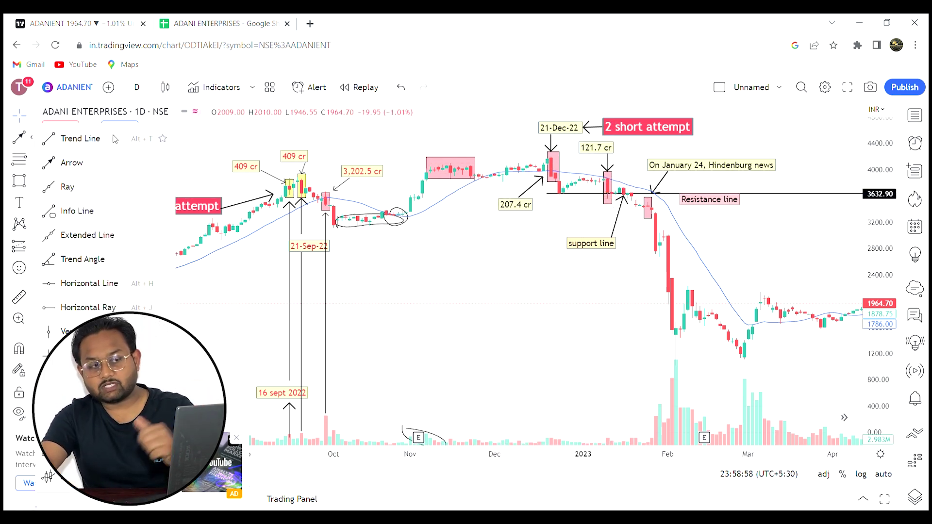
{"action": "left_click", "coordinate": [32, 185]}
{"action": "left_click", "coordinate": [63, 182]}
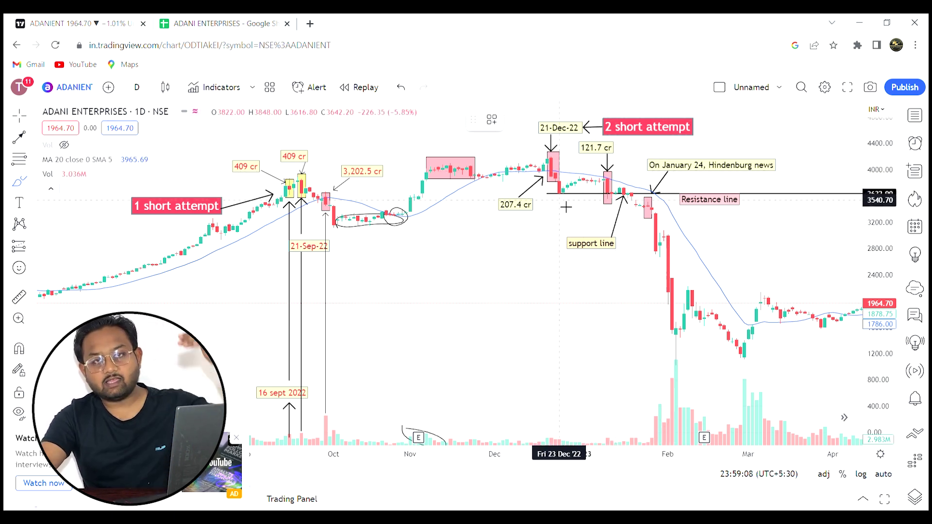
{"action": "mouse_move", "coordinate": [566, 207]}
{"action": "left_mouse_down"}
{"action": "mouse_move", "coordinate": [564, 196]}
{"action": "mouse_move", "coordinate": [656, 216]}
{"action": "left_mouse_up"}
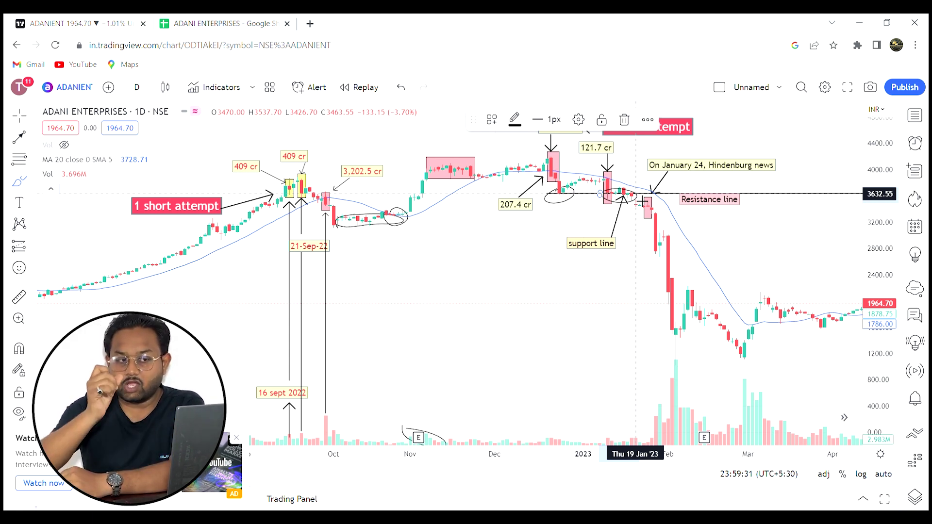
{"action": "left_click", "coordinate": [643, 194]}
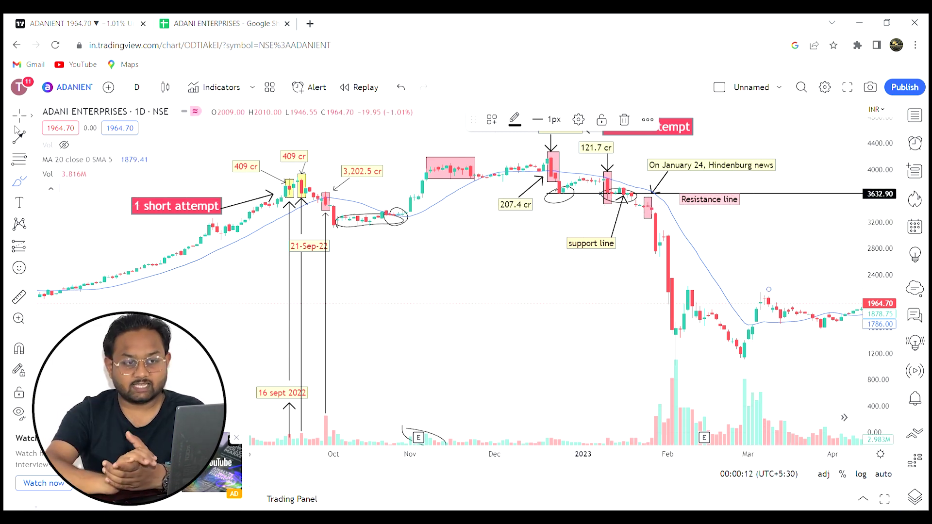
{"action": "left_click", "coordinate": [478, 286]}
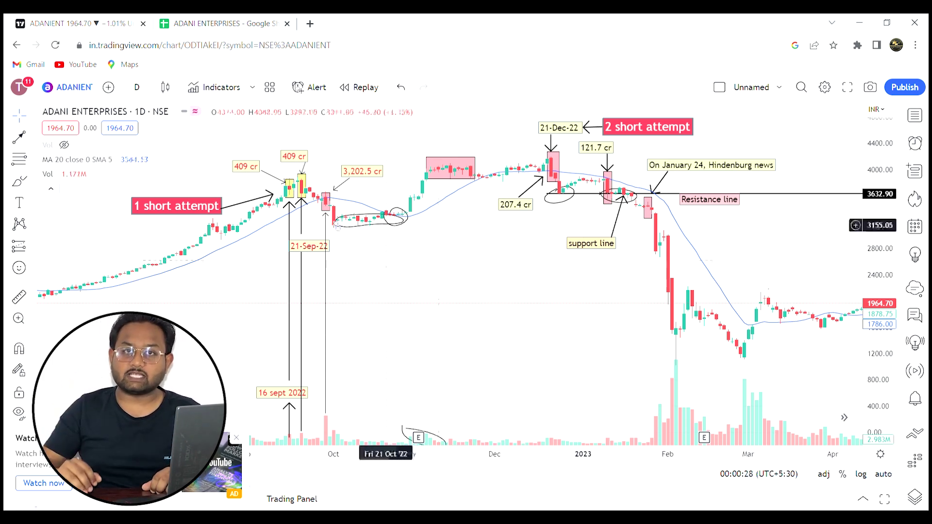
{"action": "left_click", "coordinate": [182, 22]}
{"action": "key", "text": "ctrl+1"}
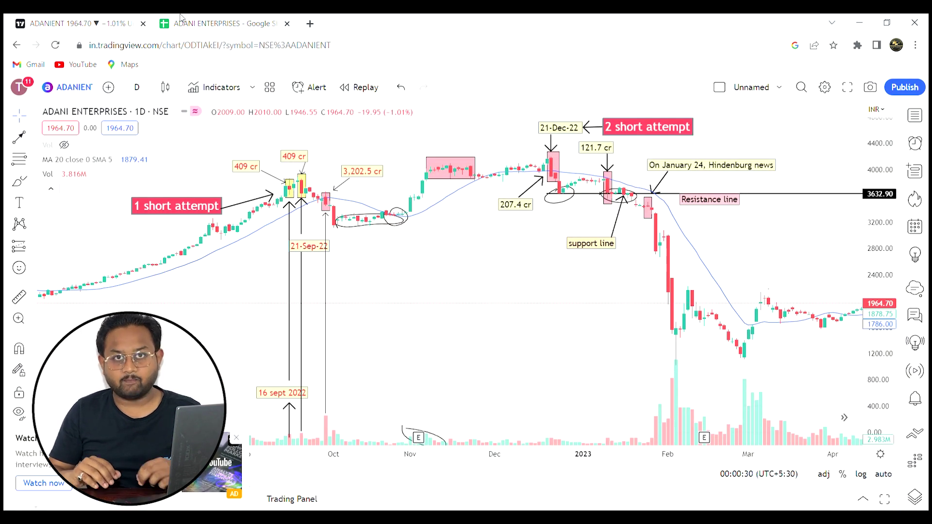
{"action": "left_click", "coordinate": [182, 20]}
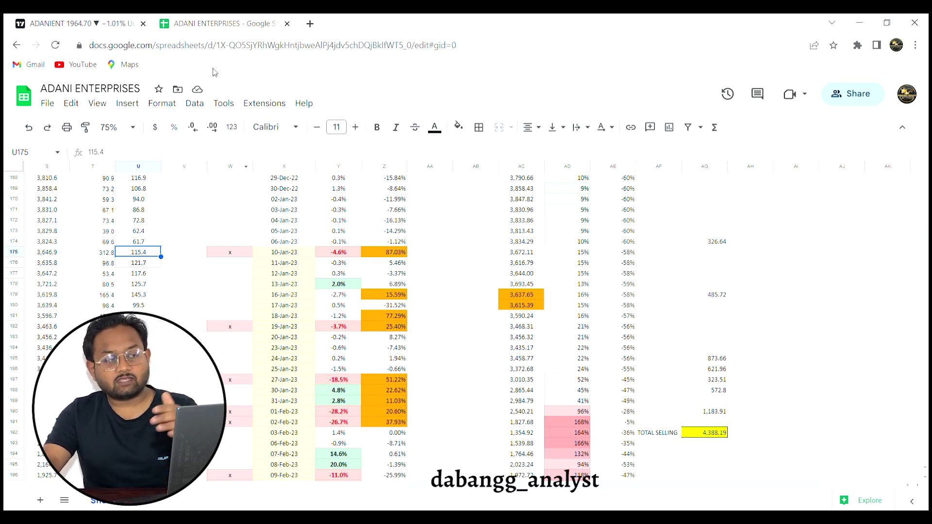
{"action": "left_click", "coordinate": [110, 18]}
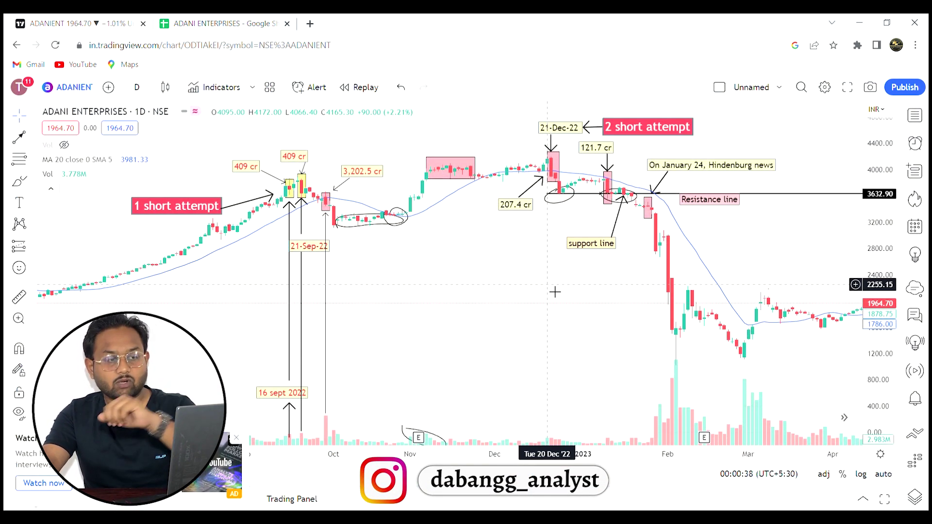